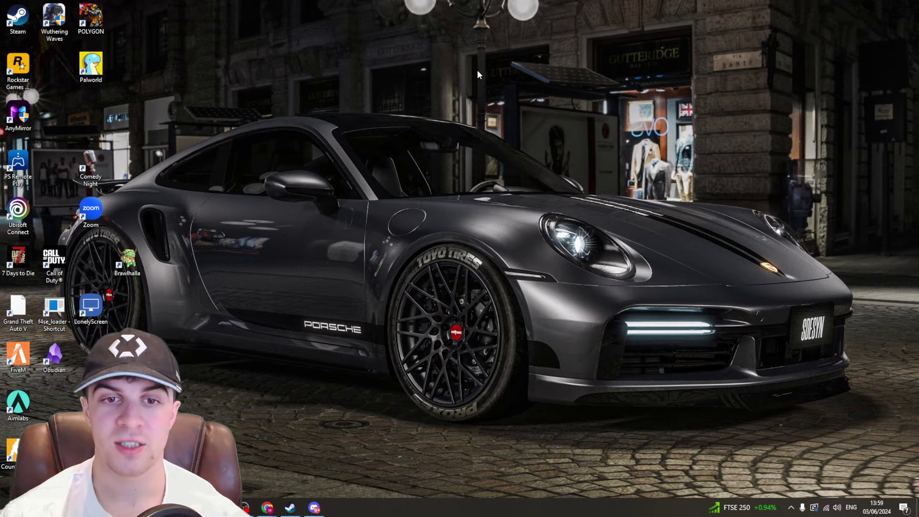
Step: Open Display settings from the desktop menu and scroll to the 1920 × 1080 resolution and Multiple displays options
right_click(434, 203)
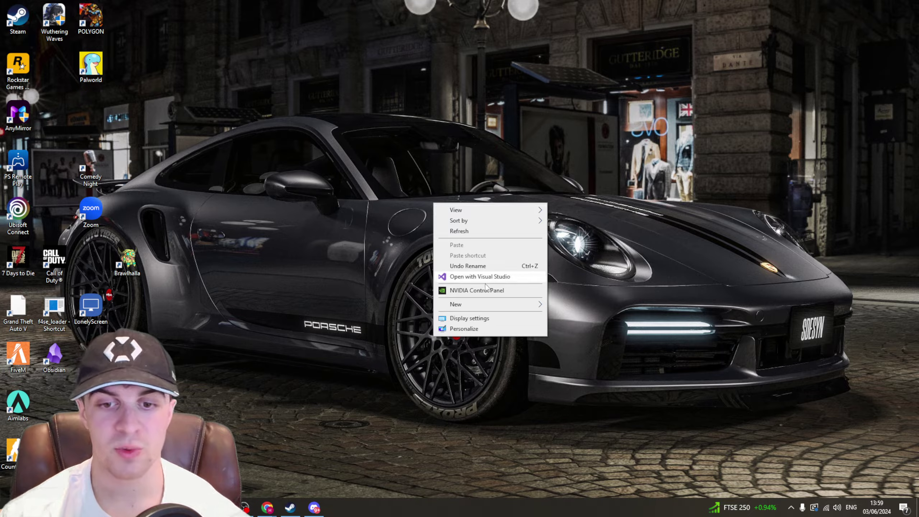
left_click(492, 321)
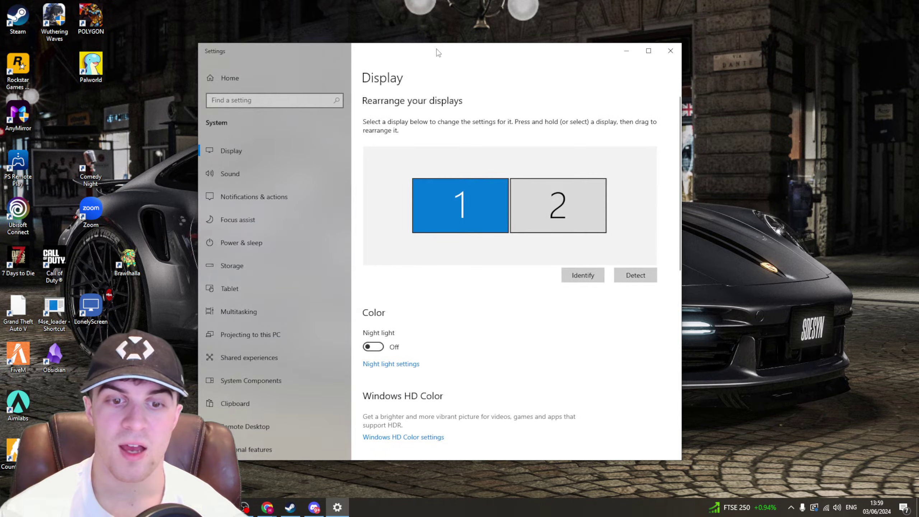
left_click_drag(438, 52, 406, 29)
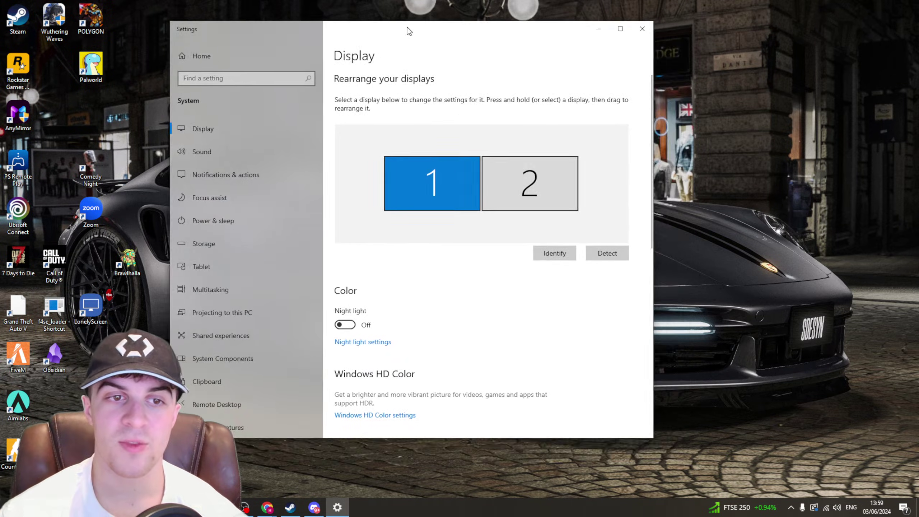
scroll(502, 173, "down", 5)
scroll(504, 184, "down", 5)
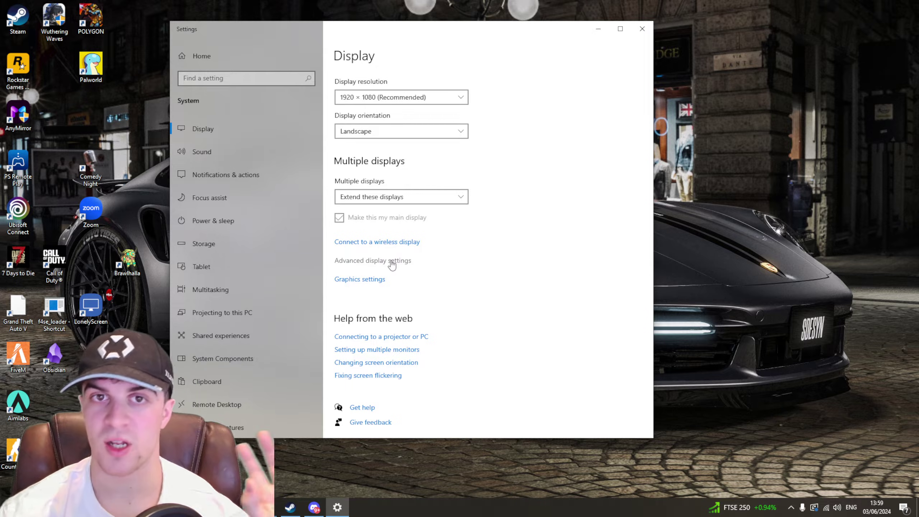
Step: Open Advanced display settings and inspect the HP V27i's refresh rate options, keeping 60.000 Hz
left_click(387, 262)
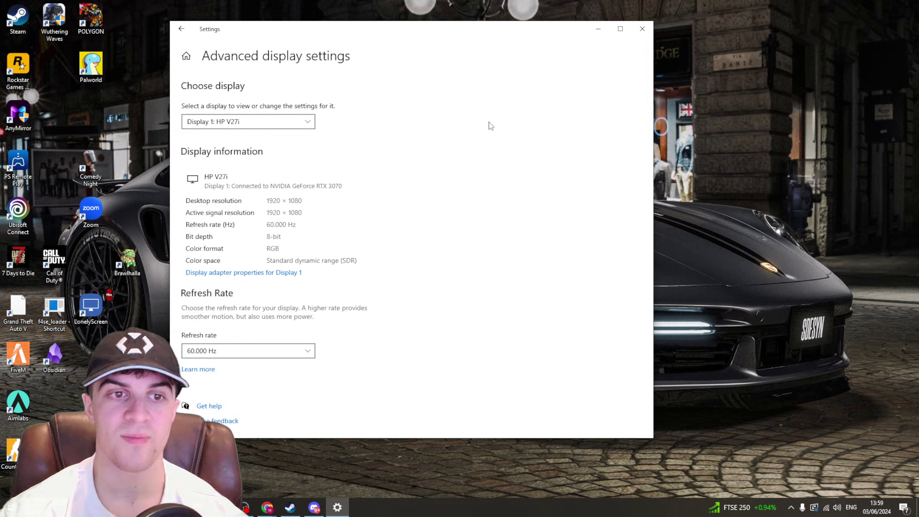
left_click(251, 351)
left_click(335, 322)
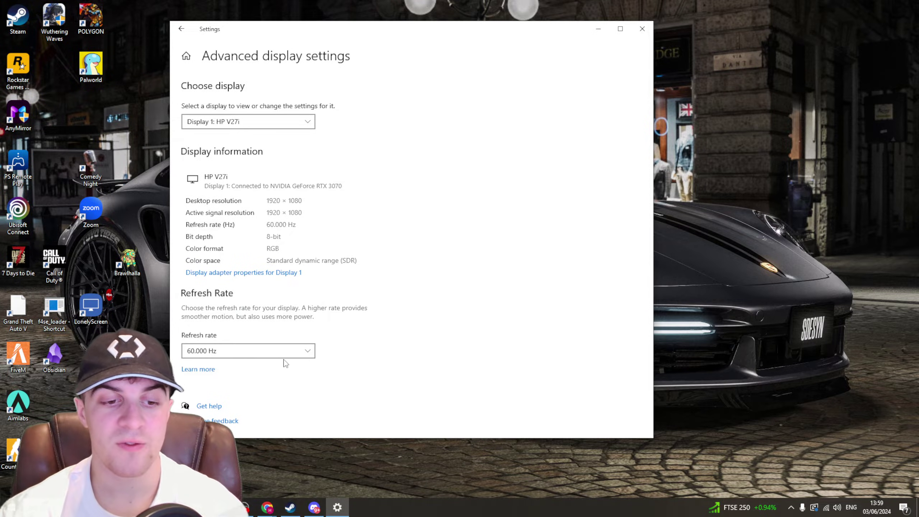
left_click(253, 354)
left_click(581, 335)
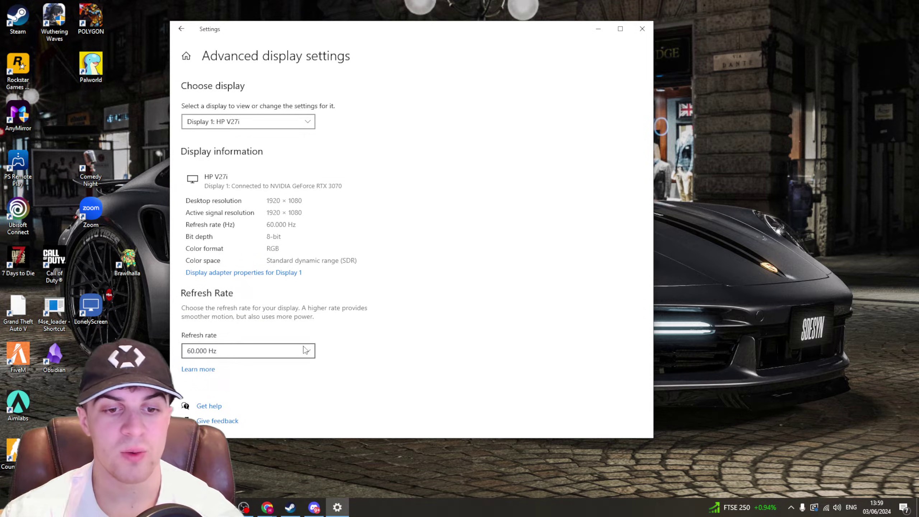
left_click(264, 351)
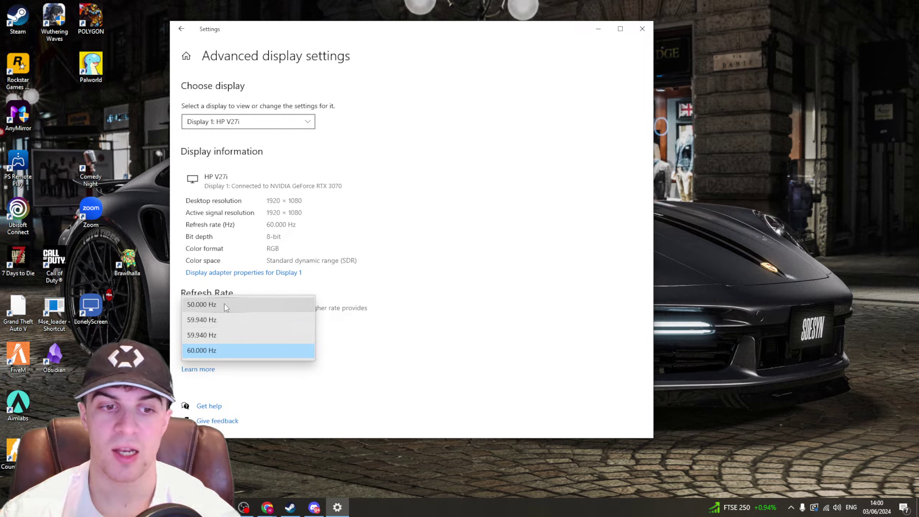
left_click(281, 349)
left_click(277, 349)
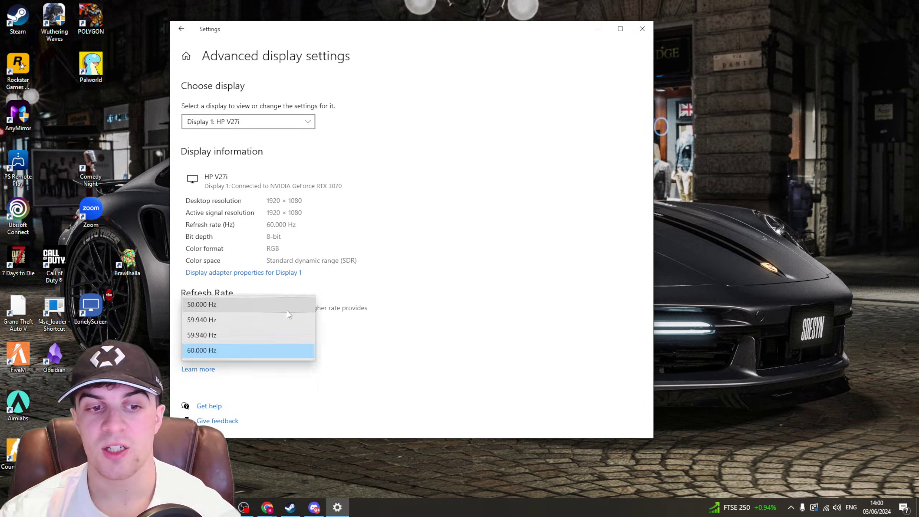
left_click(366, 226)
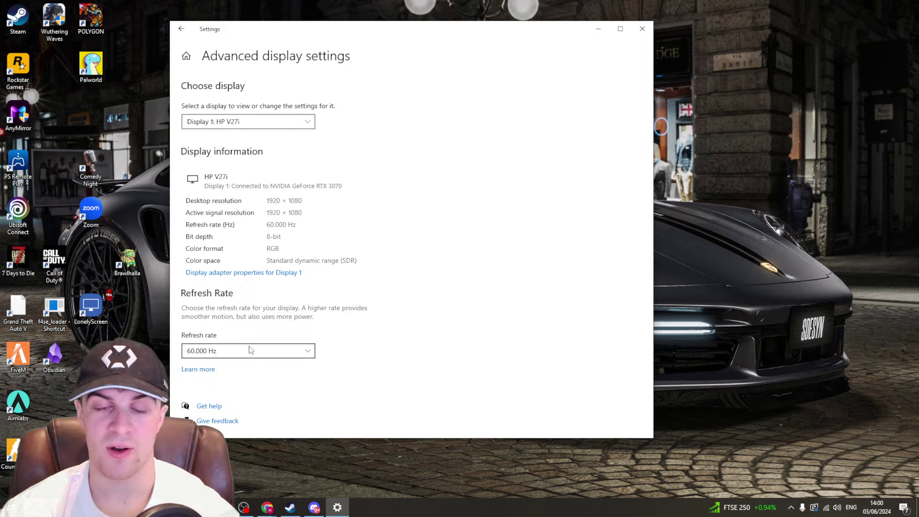
Step: Recheck the Refresh rate dropdown a few more times, leaving it at 60.000 Hz
left_click(274, 350)
left_click(274, 350)
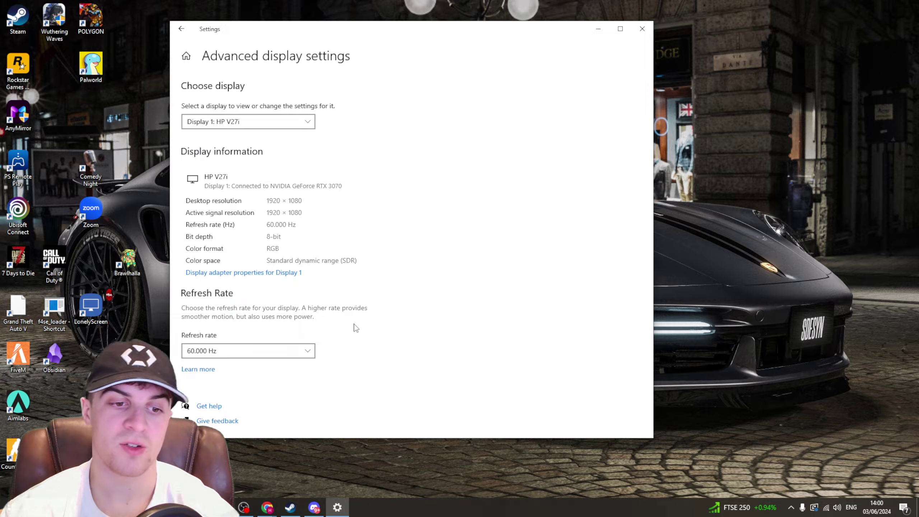
left_click(235, 349)
left_click(379, 291)
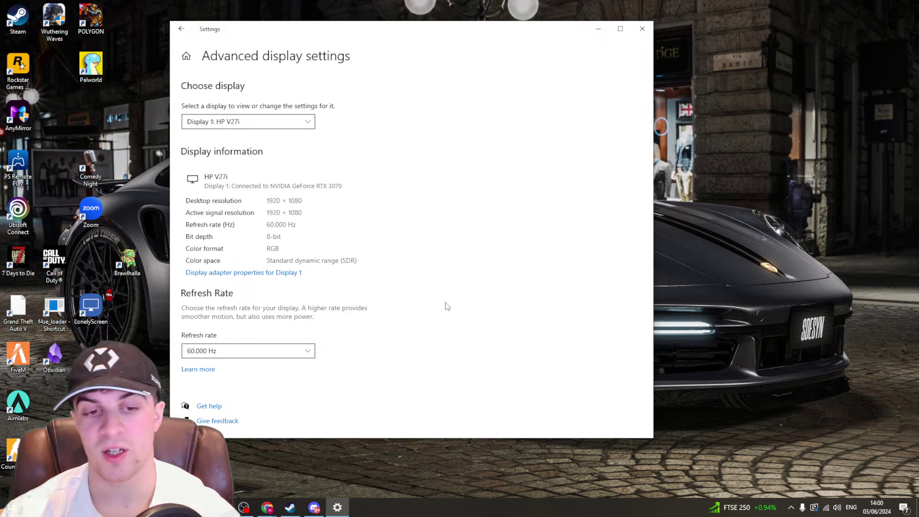
left_click(250, 351)
left_click(353, 347)
left_click(261, 350)
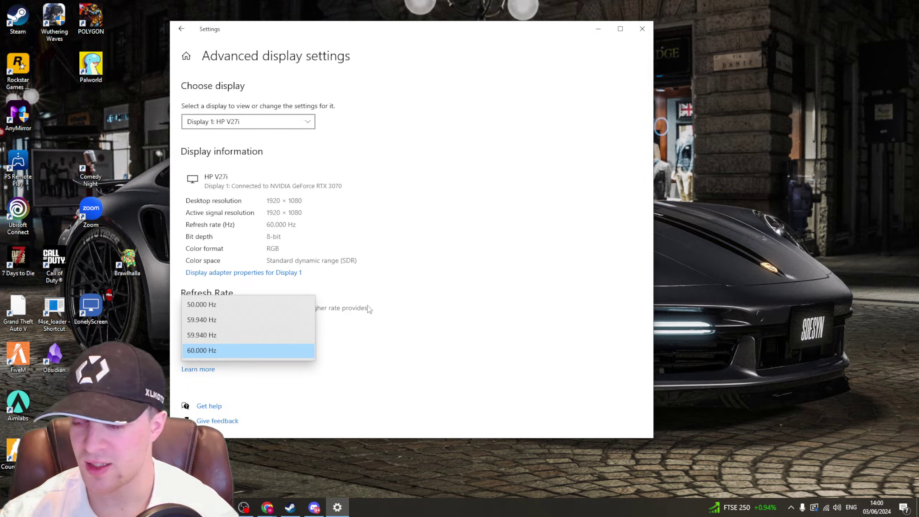
left_click(344, 350)
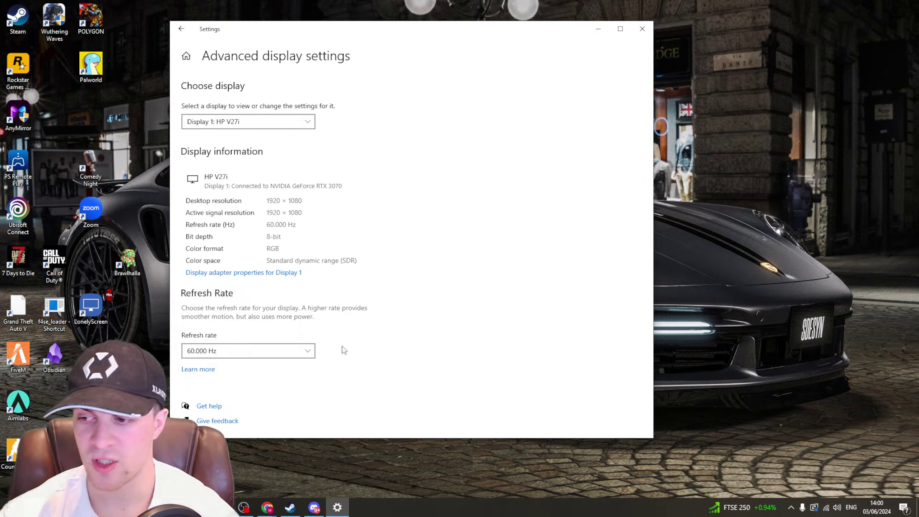
left_click(276, 351)
left_click(340, 353)
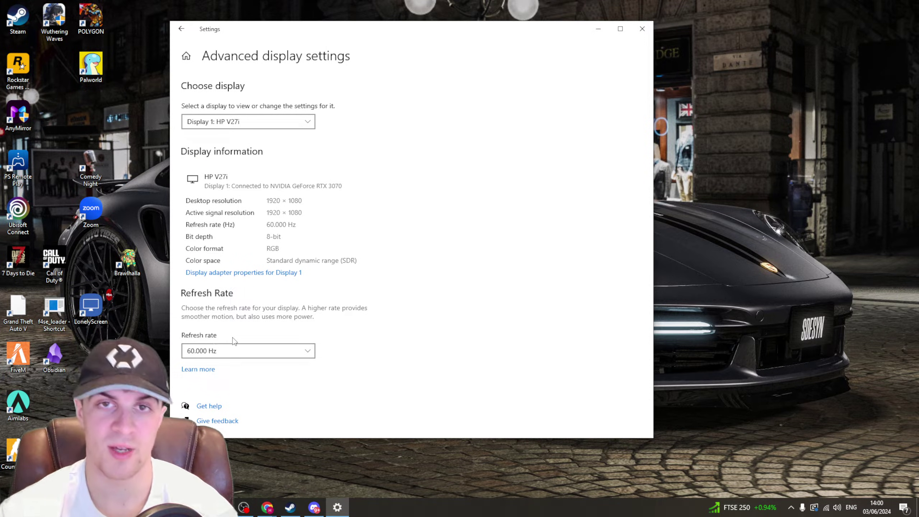
Step: Close Settings, launch NVIDIA Control Panel from the desktop menu, and accept its license agreement
key("alt+F4")
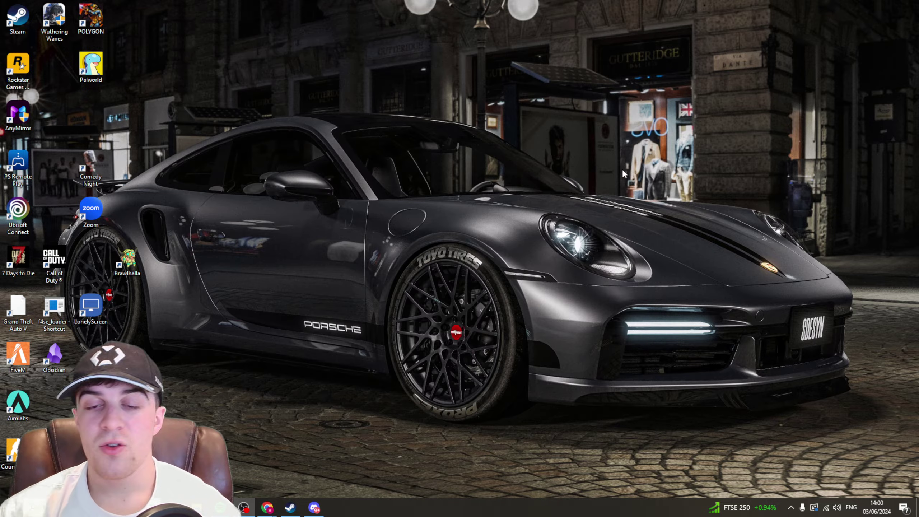
right_click(399, 112)
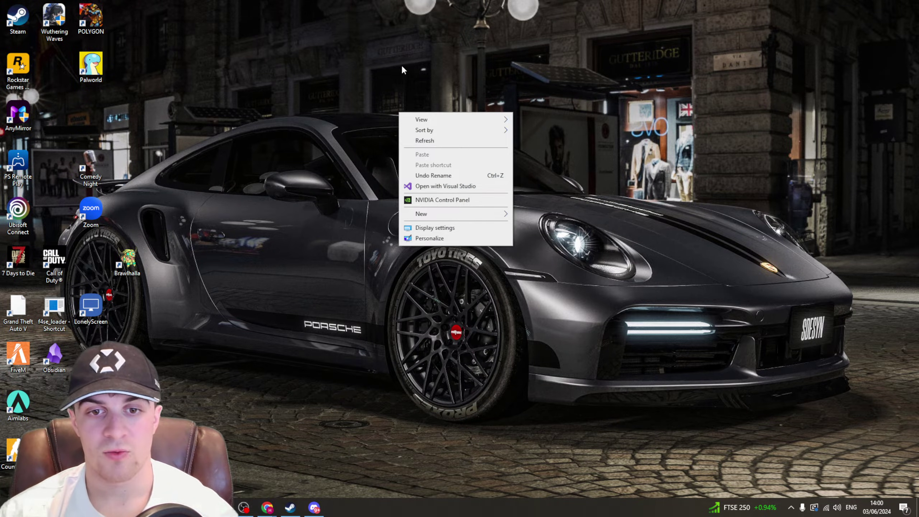
left_click(430, 202)
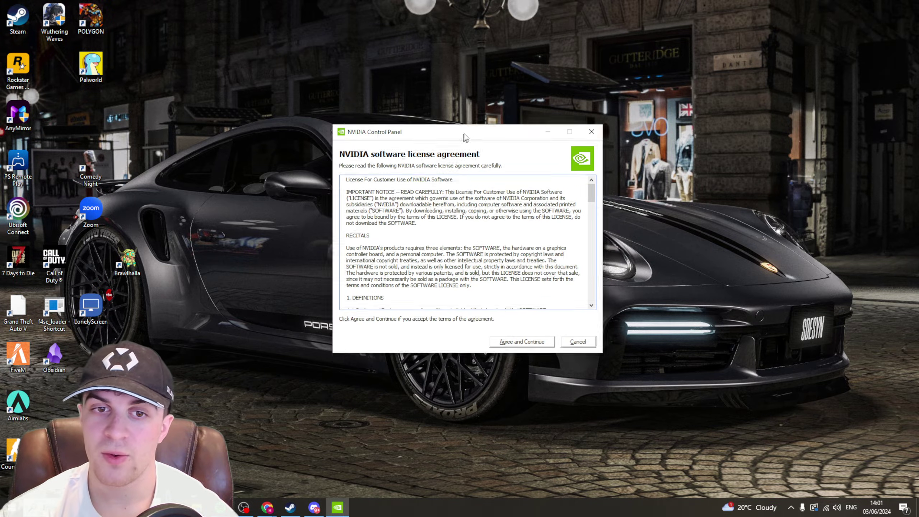
left_click_drag(644, 170, 637, 308)
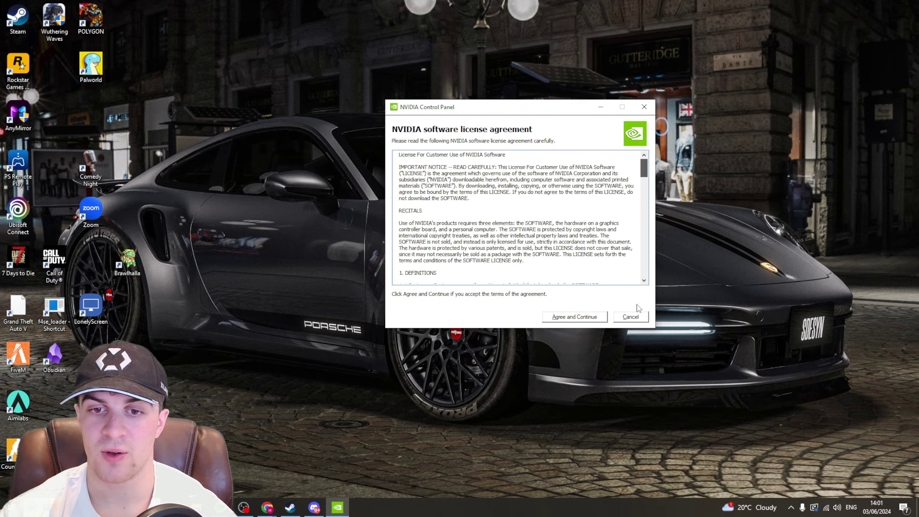
left_click(575, 317)
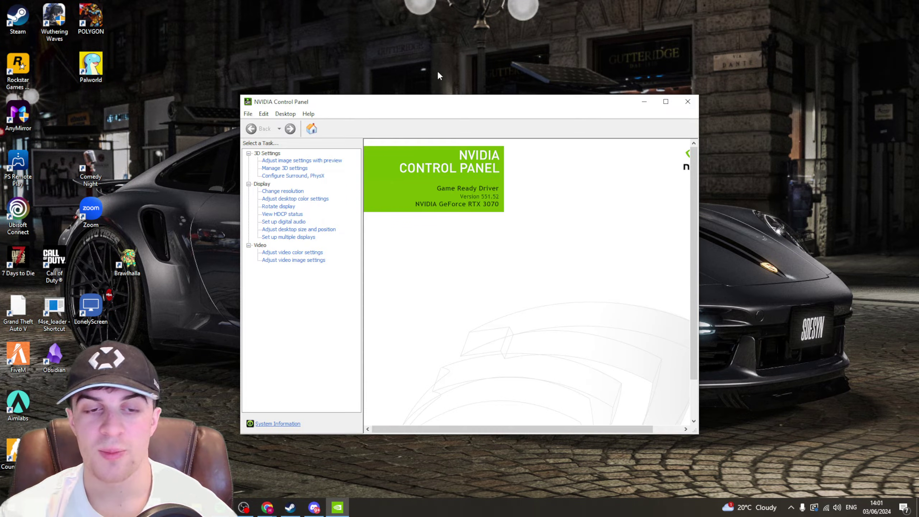
left_click_drag(379, 105, 290, 89)
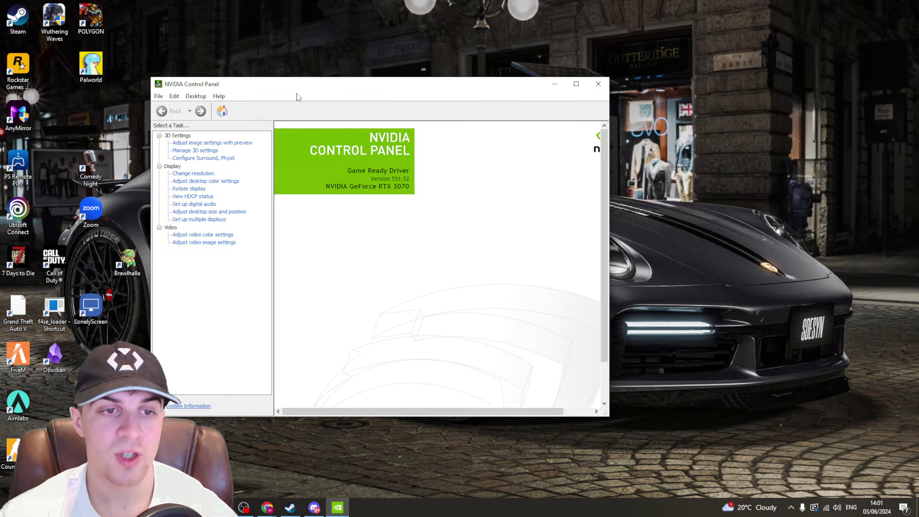
Step: In Manage 3D Settings, review the Vertical sync options and keep 'Use the 3D application setting'
left_click(199, 150)
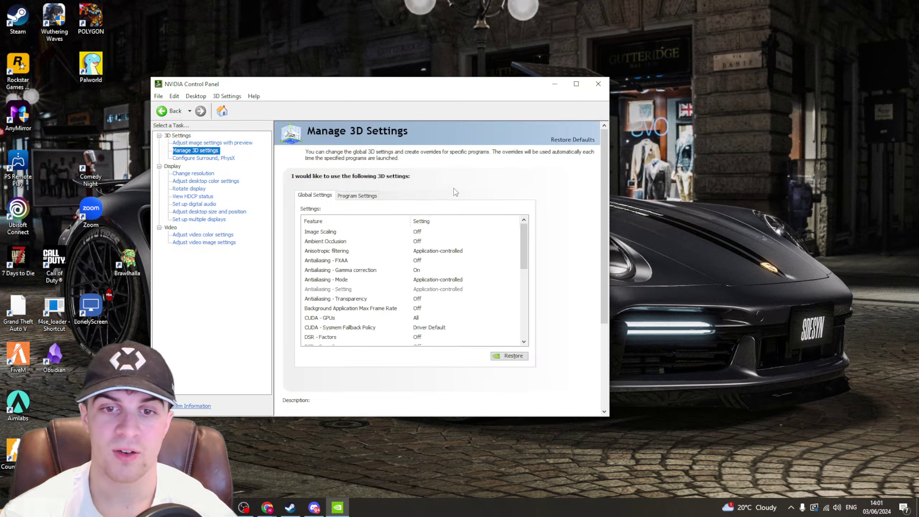
left_click_drag(524, 244, 522, 335)
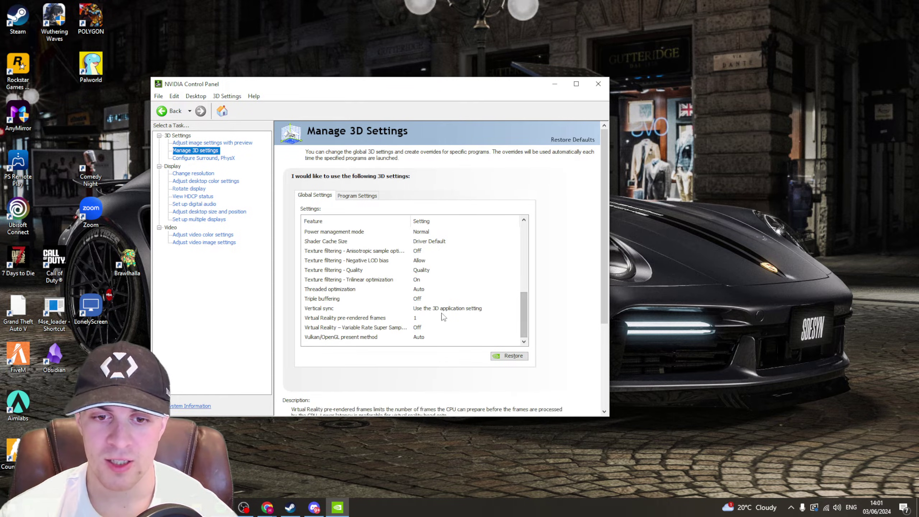
left_click(405, 309)
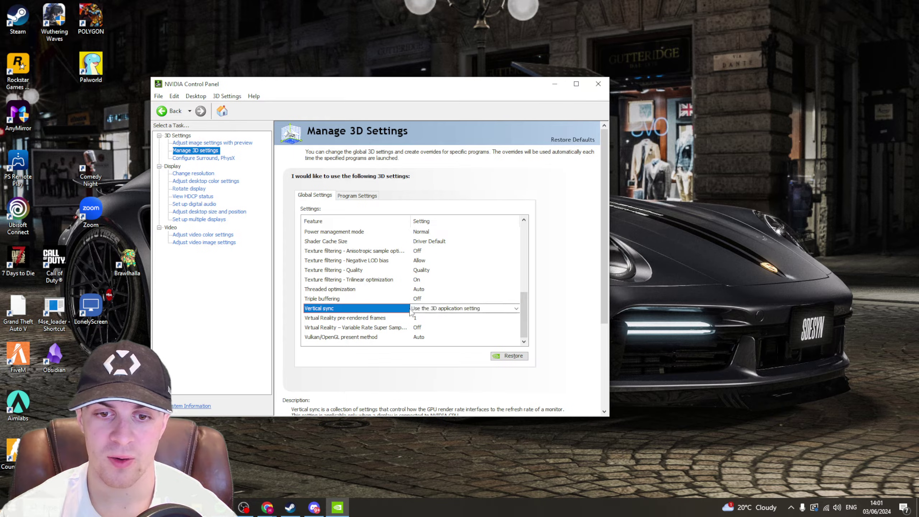
left_click(472, 311)
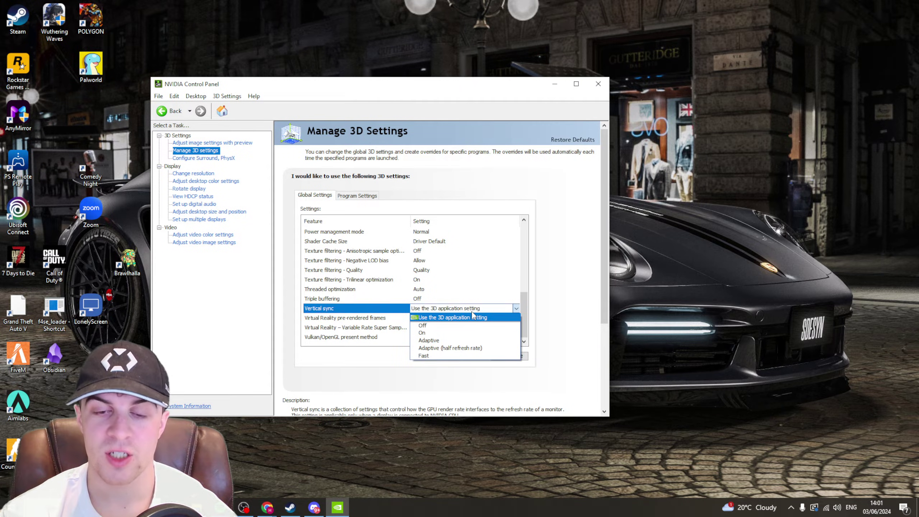
left_click(543, 299)
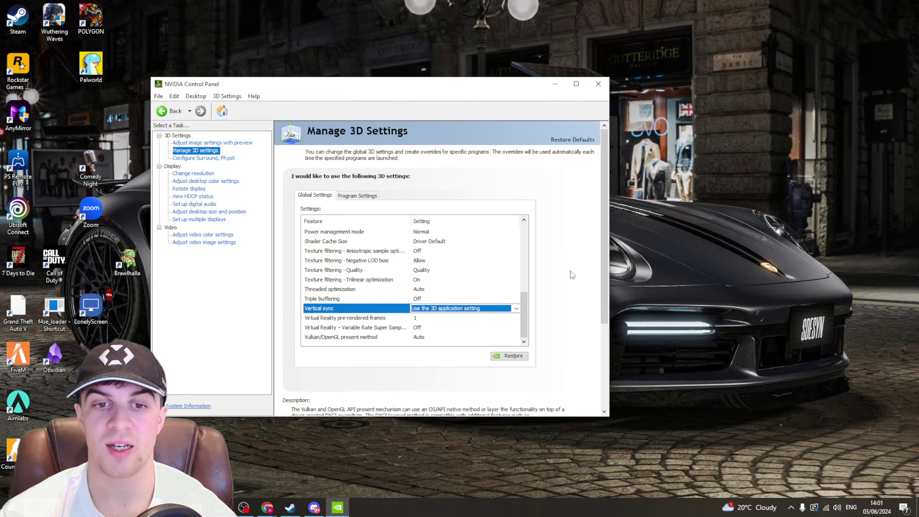
left_click(573, 283)
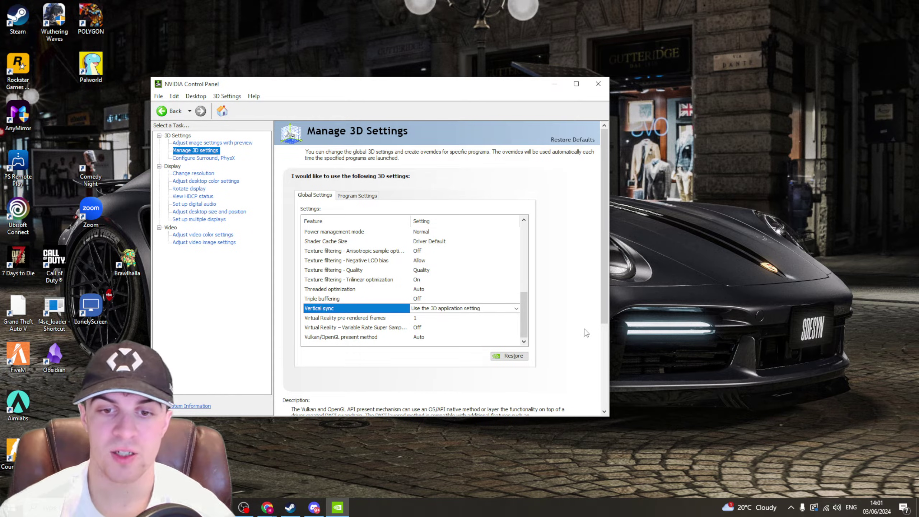
left_click(502, 310)
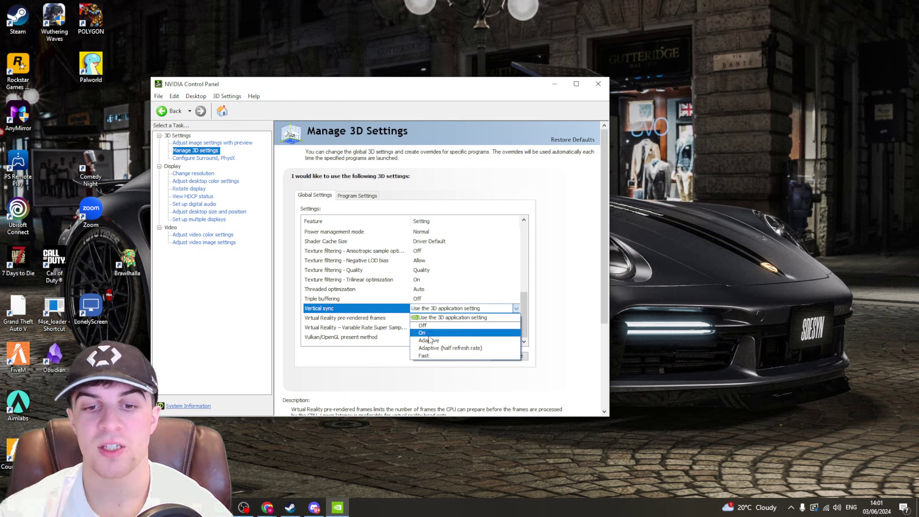
left_click(562, 313)
left_click(516, 308)
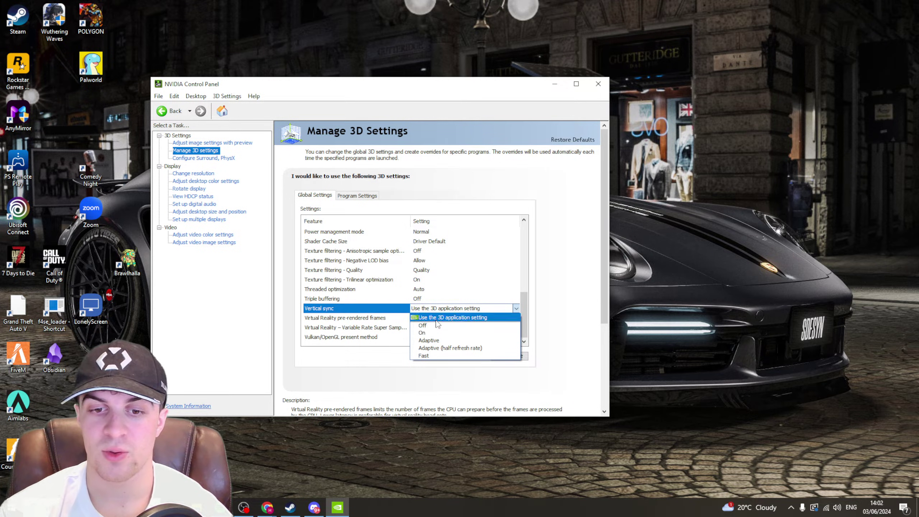
left_click(547, 272)
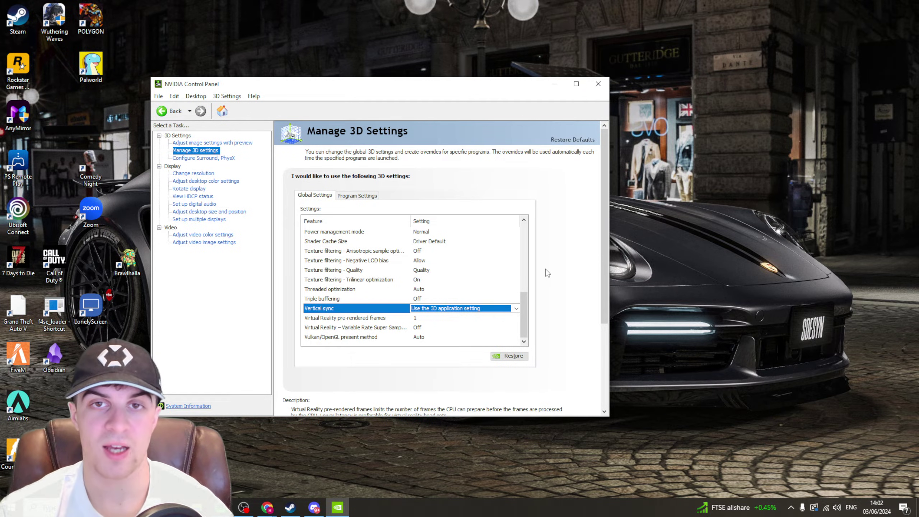
Step: Close the NVIDIA Control Panel and open Windows Settings via a Start search for 'sett'
left_click(598, 83)
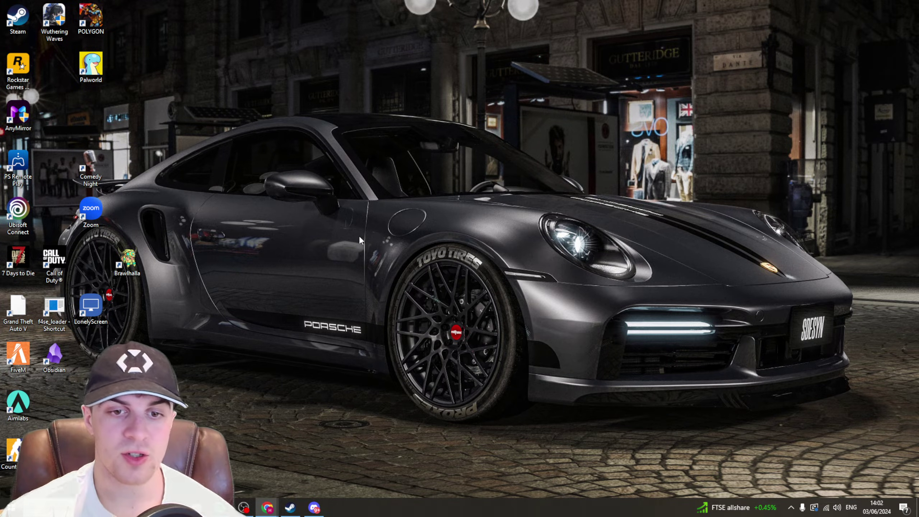
key("super")
type("sett")
left_click(70, 248)
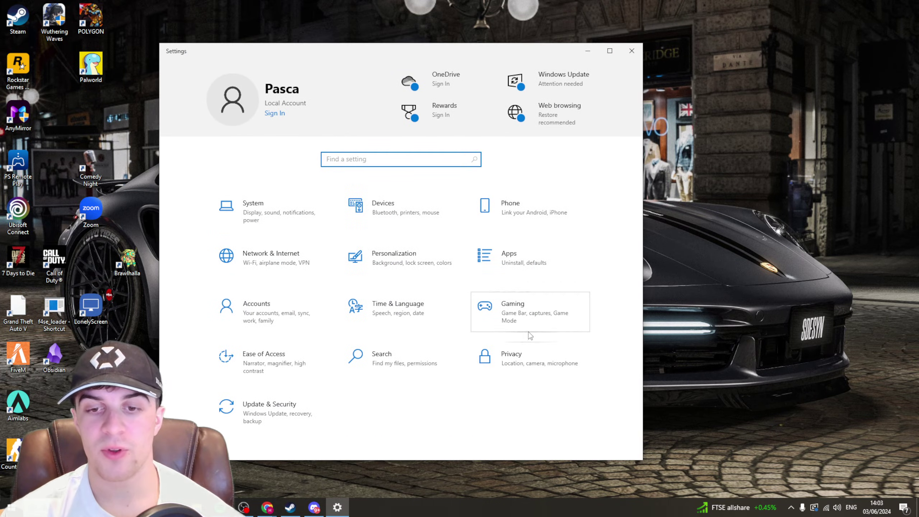
Step: Open the Gaming section's Game Bar page and look through its keyboard shortcuts
left_click(521, 329)
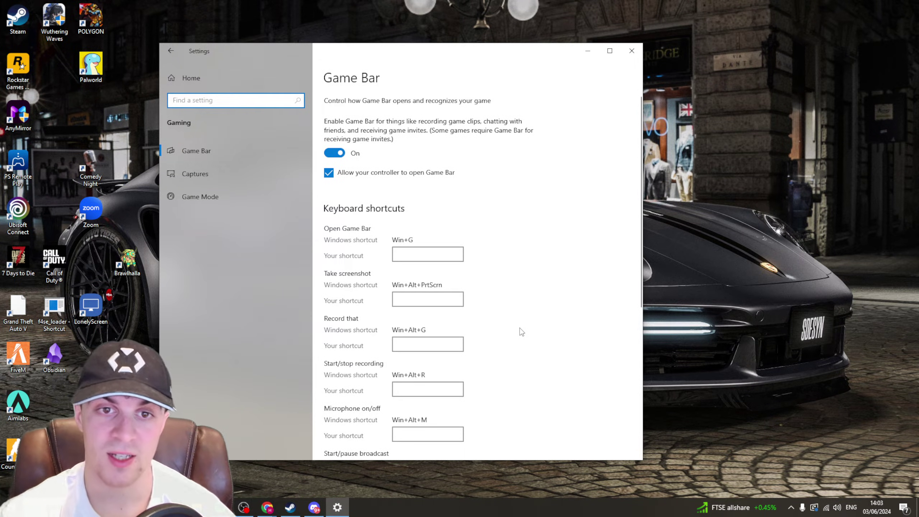
scroll(476, 187, "down", 2)
scroll(489, 187, "up", 2)
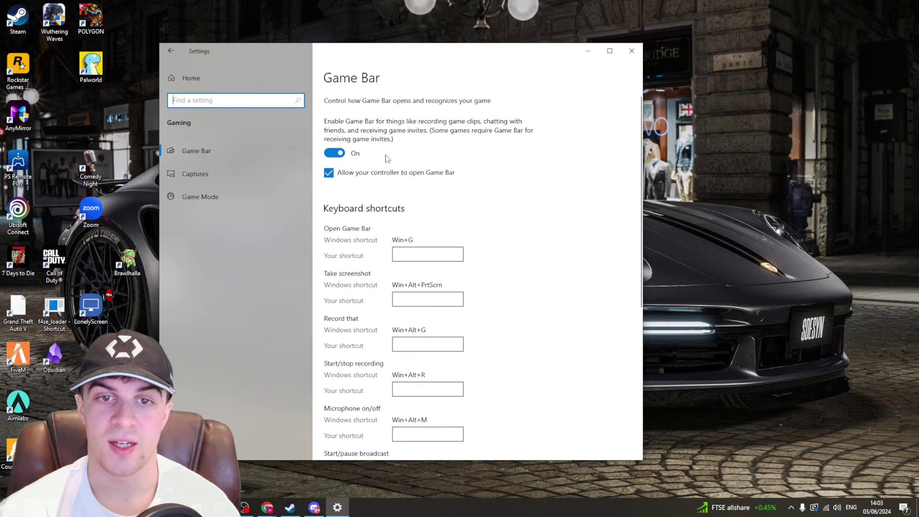
scroll(586, 222, "down", 9)
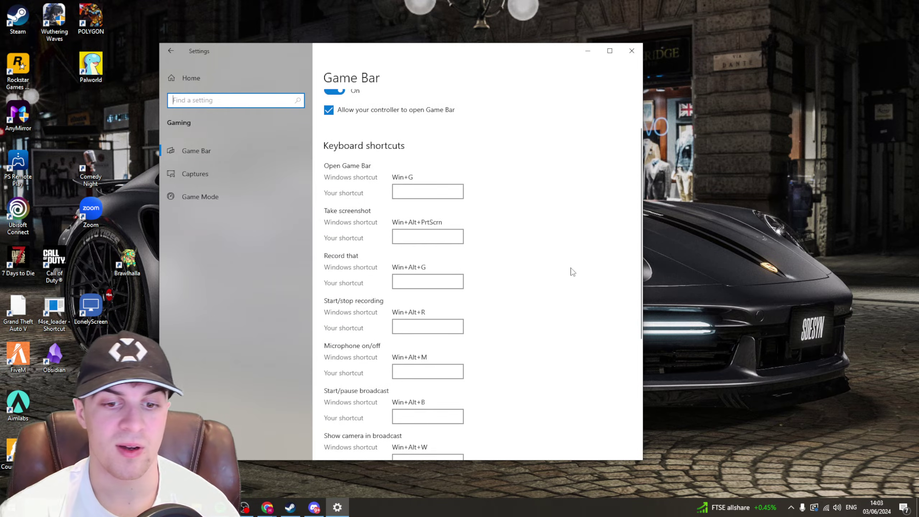
scroll(501, 271, "up", 9)
Step: Review Captures settings: background recording Off, audio recording On, 30 fps, Standard video quality
left_click(228, 182)
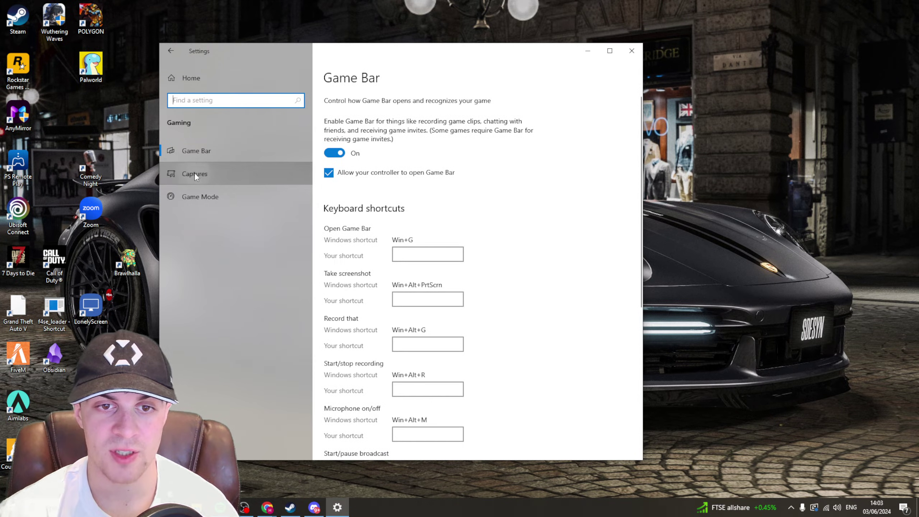
left_click(235, 166)
scroll(363, 245, "down", 3)
scroll(363, 245, "up", 2)
scroll(363, 245, "down", 2)
scroll(363, 245, "down", 1)
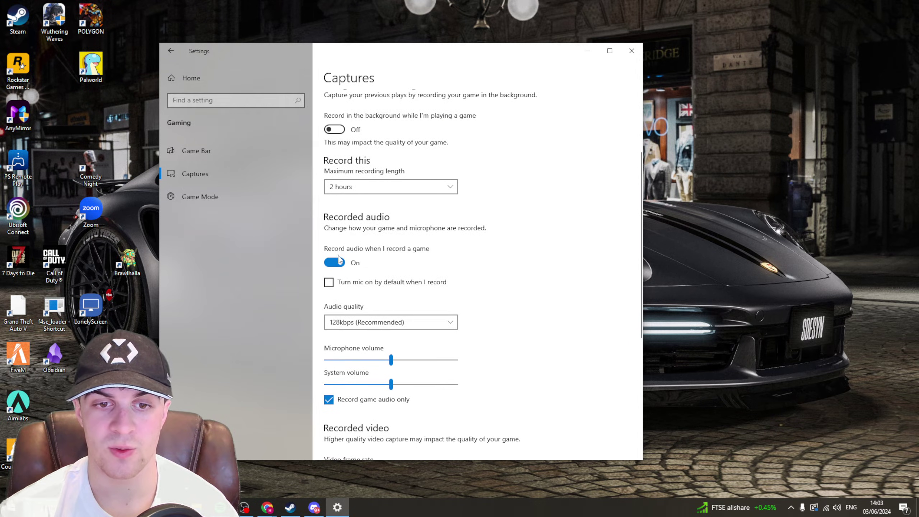
scroll(341, 263, "down", 3)
scroll(340, 263, "down", 3)
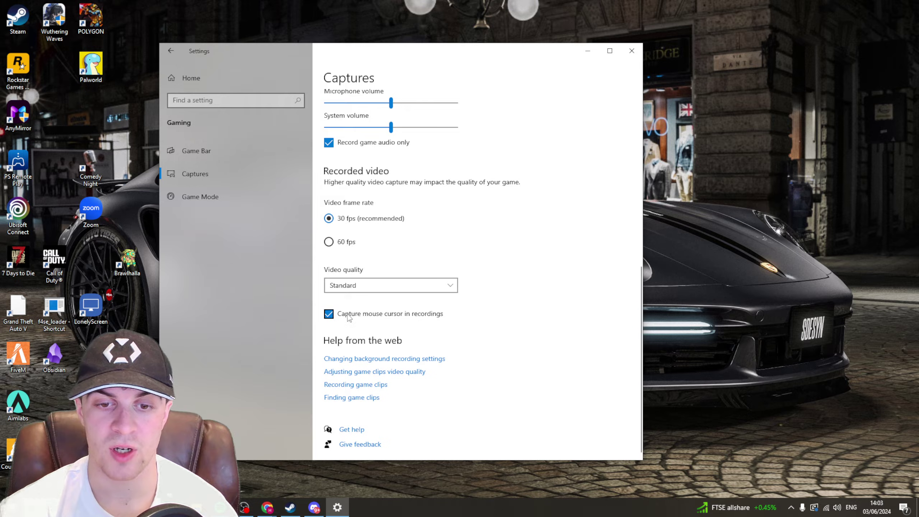
scroll(599, 352, "up", 10)
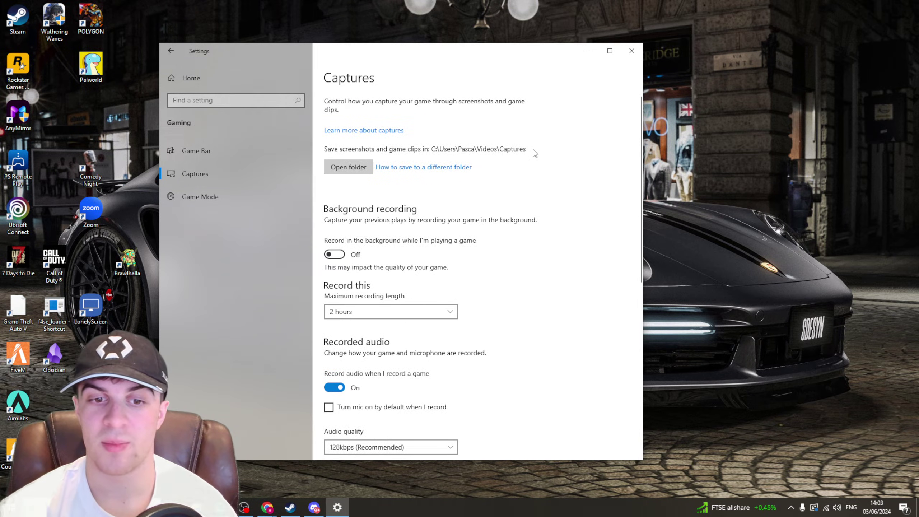
scroll(535, 154, "down", 3)
scroll(529, 277, "down", 3)
scroll(528, 277, "down", 3)
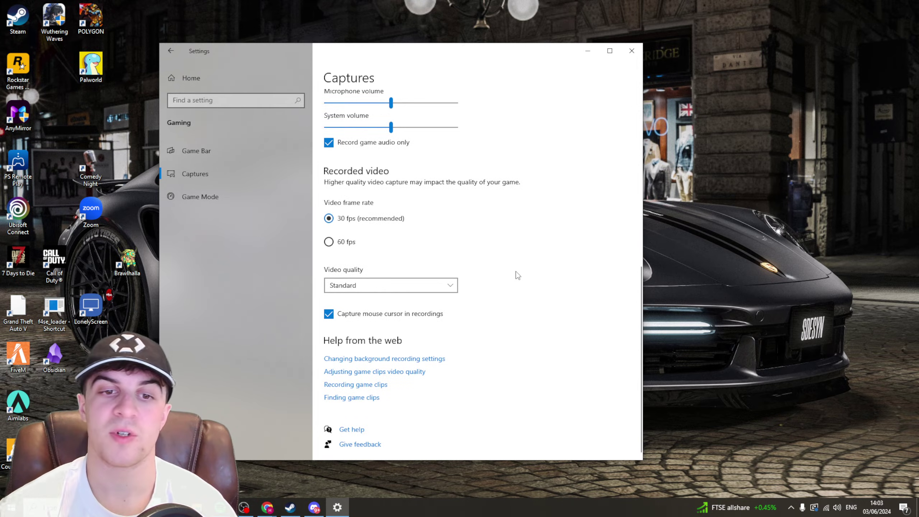
Step: Open the Game Mode settings from the Gaming sidebar
left_click(211, 202)
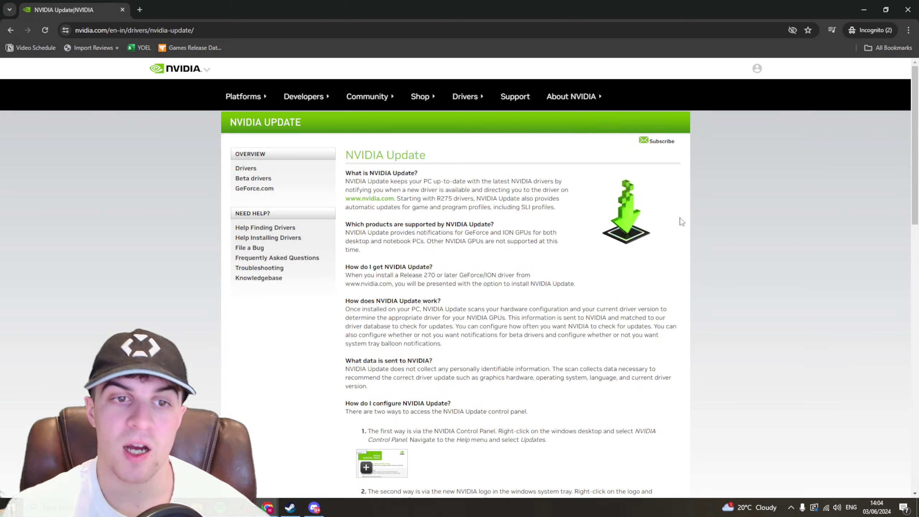
Step: Go to NVIDIA's Drivers page and confirm GeForce product type and RTX 40 Series (Notebooks) series
scroll(684, 222, "down", 7)
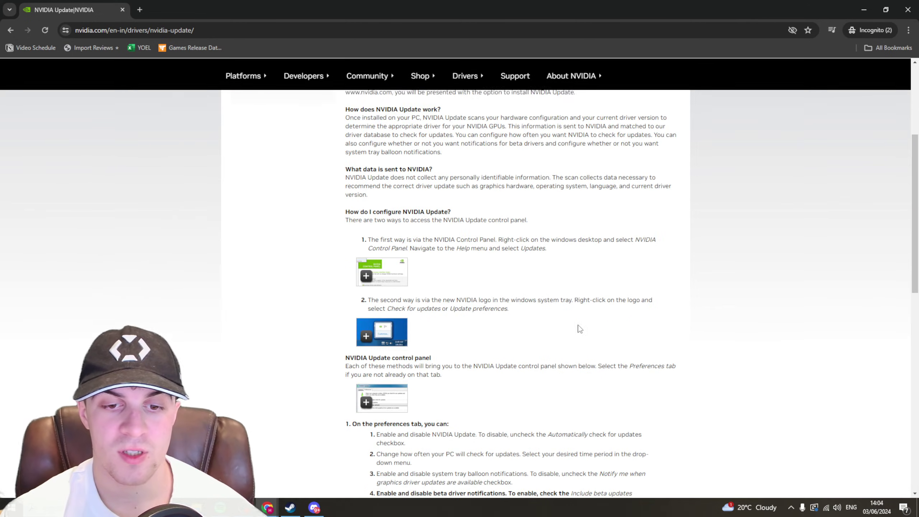
scroll(694, 200, "up", 8)
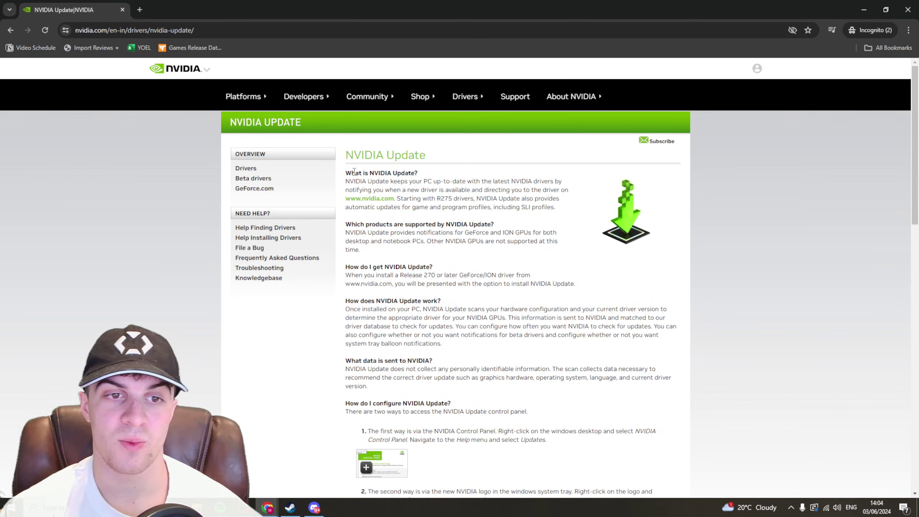
left_click(251, 168)
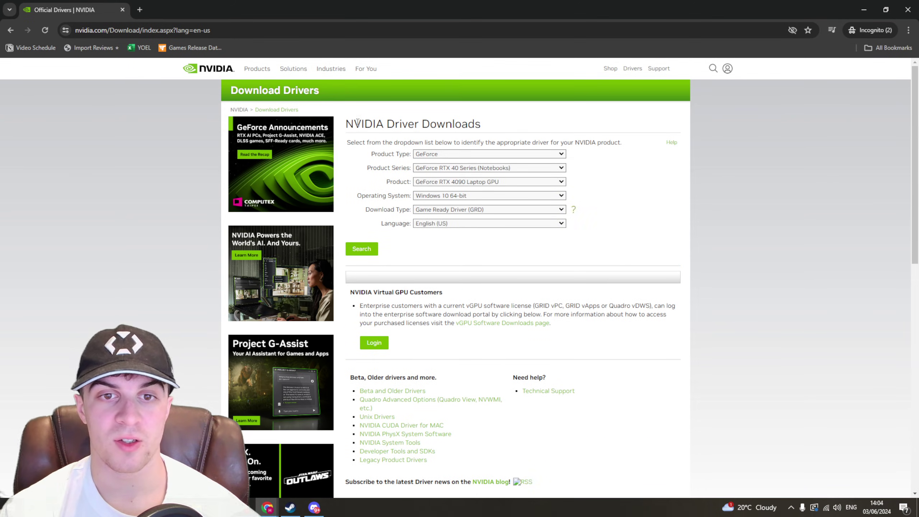
left_click(473, 155)
left_click(491, 123)
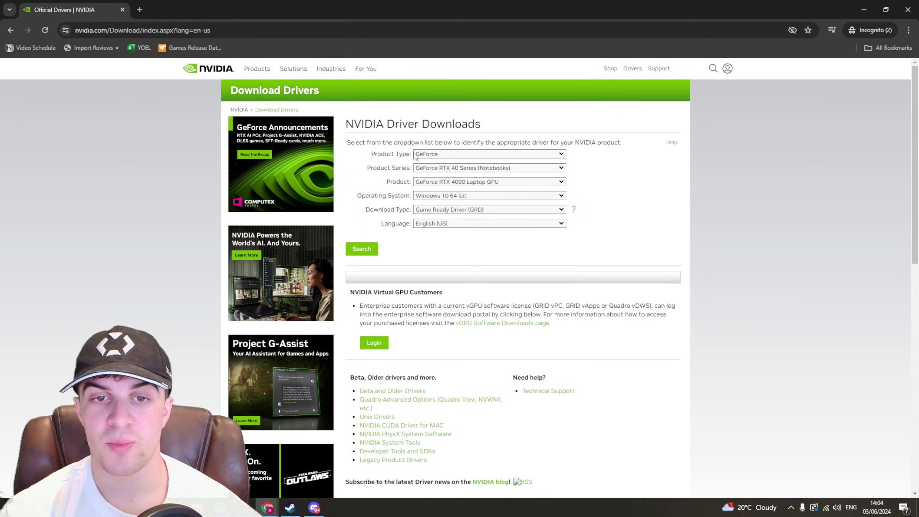
left_click(449, 167)
left_click(458, 141)
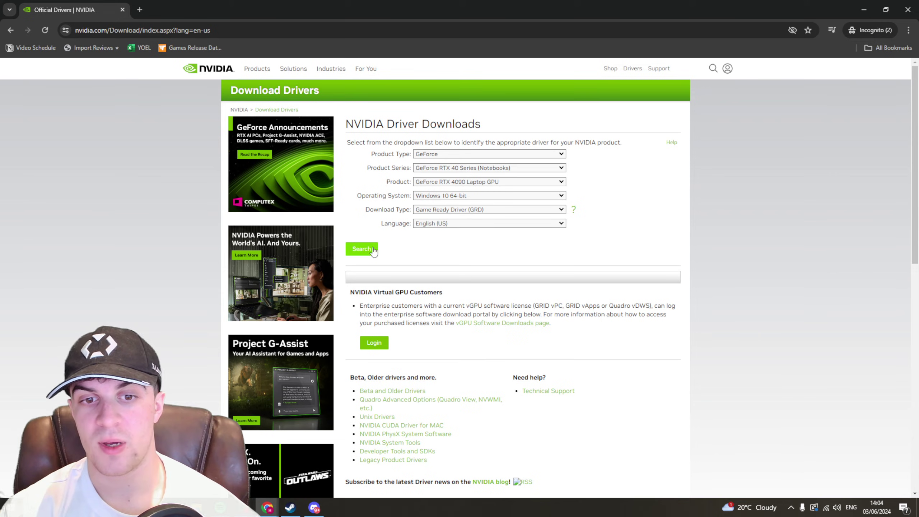
scroll(661, 246, "down", 15)
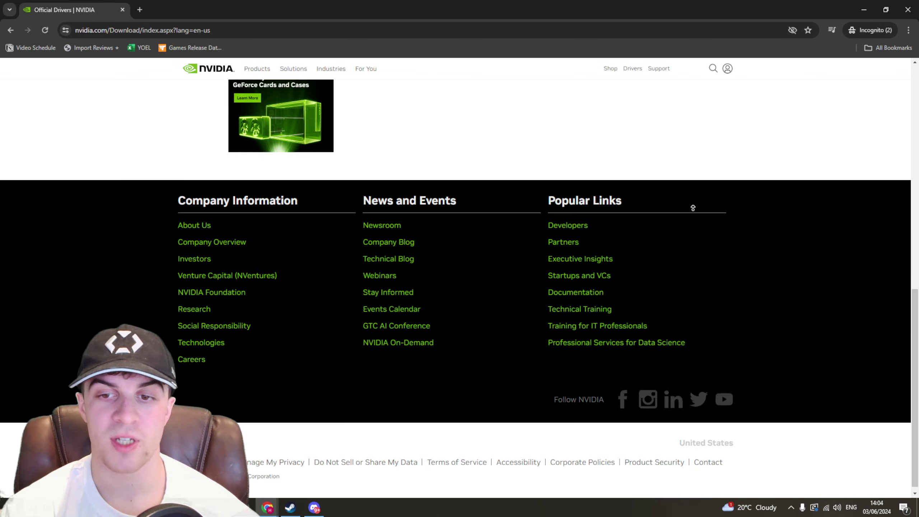
scroll(683, 182, "up", 15)
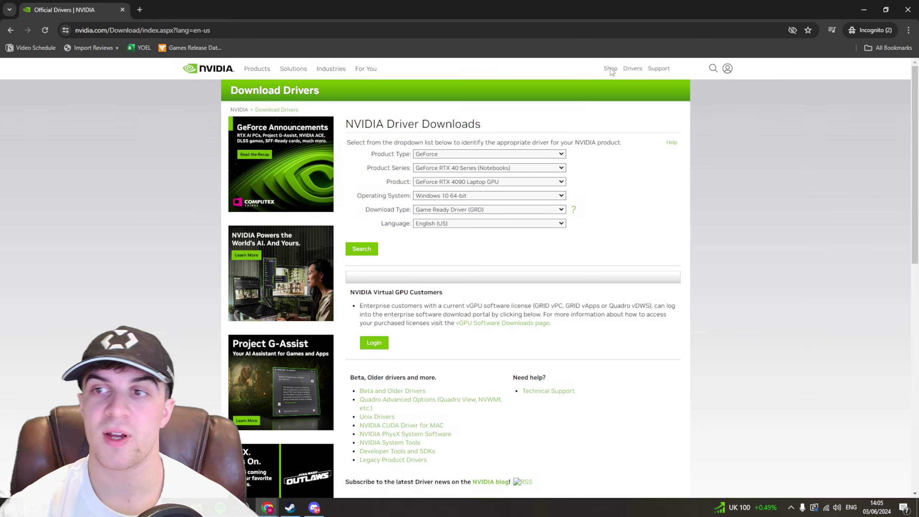
Step: Close the Chrome window showing NVIDIA's driver download page
left_click(908, 9)
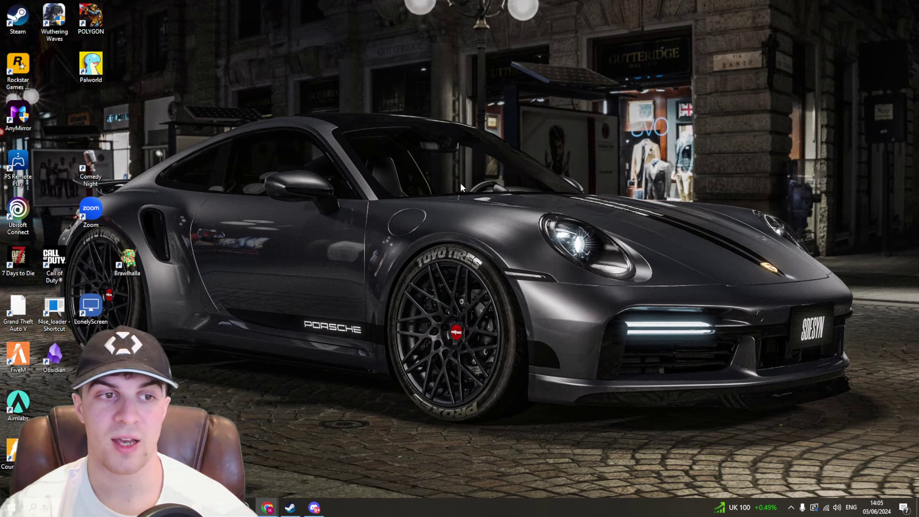